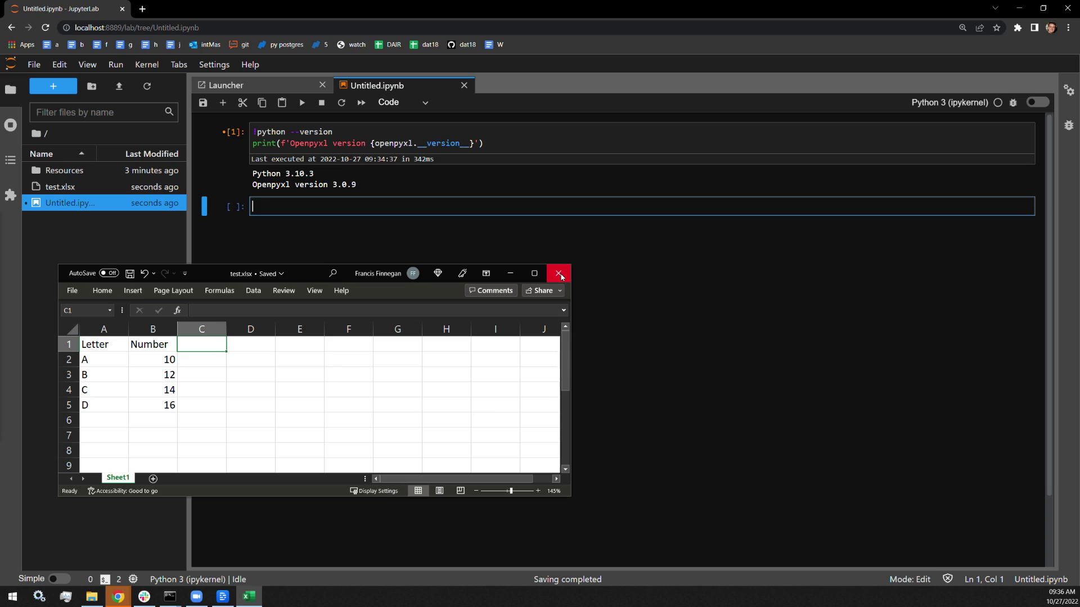
Run a cell importing load_workbook, loading test.xlsx into wb and setting ws = wb.active
{"action": "left_click", "coordinate": [561, 274]}
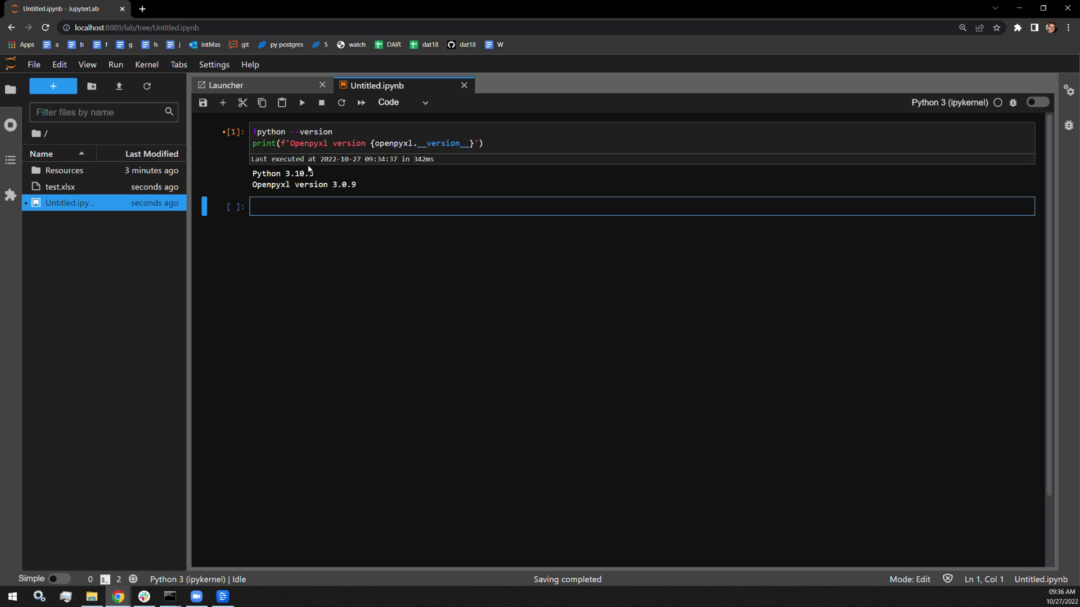
{"action": "type", "text": "from openpyxl"}
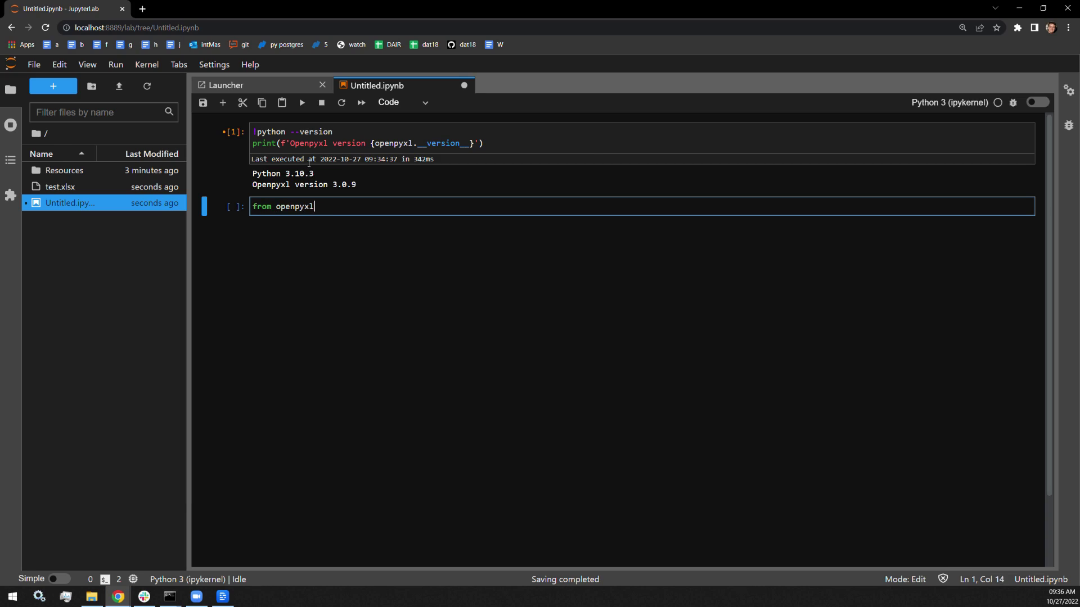
{"action": "type", "text": " import loa"}
{"action": "type", "text": "d_workbook"}
{"action": "key", "text": "Return"}
{"action": "type", "text": "w"}
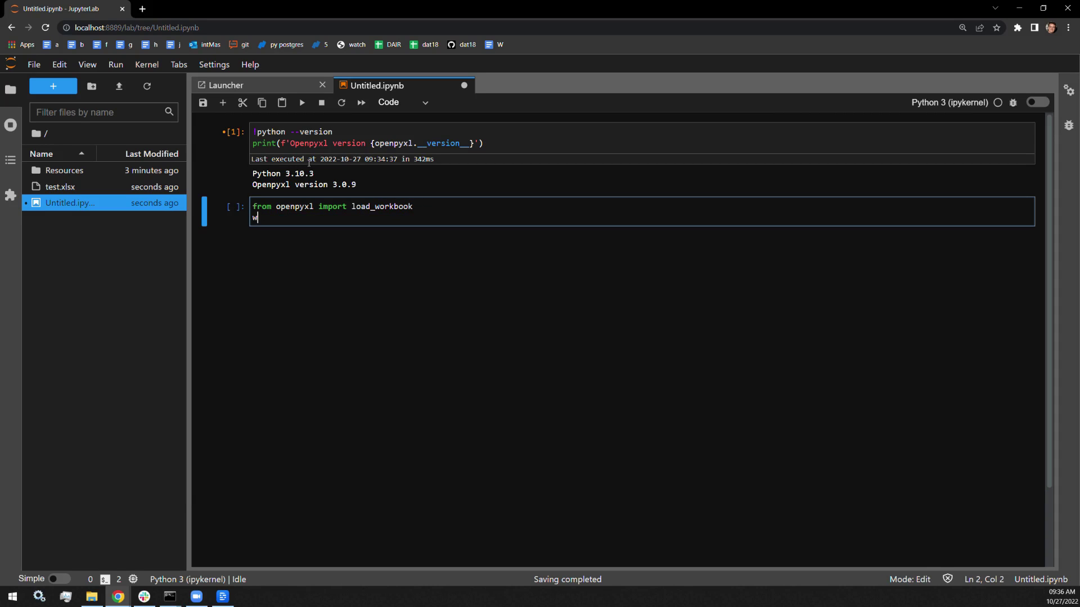
{"action": "type", "text": "b = load_wor"}
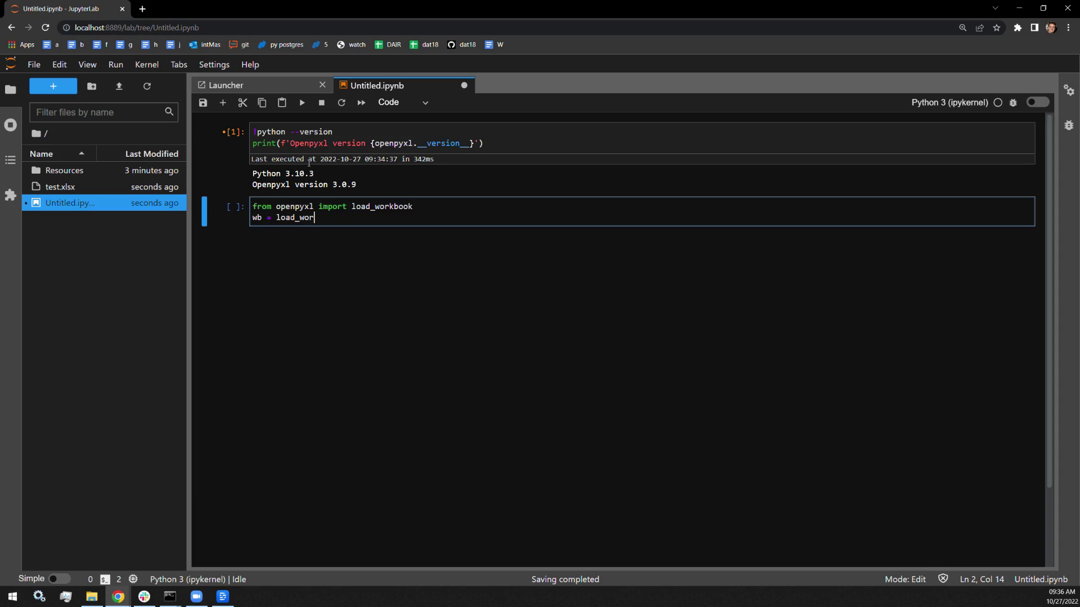
{"action": "type", "text": "kbook('t"}
{"action": "type", "text": "est.xlsx"}
{"action": "type", "text": "')"}
{"action": "key", "text": "Return"}
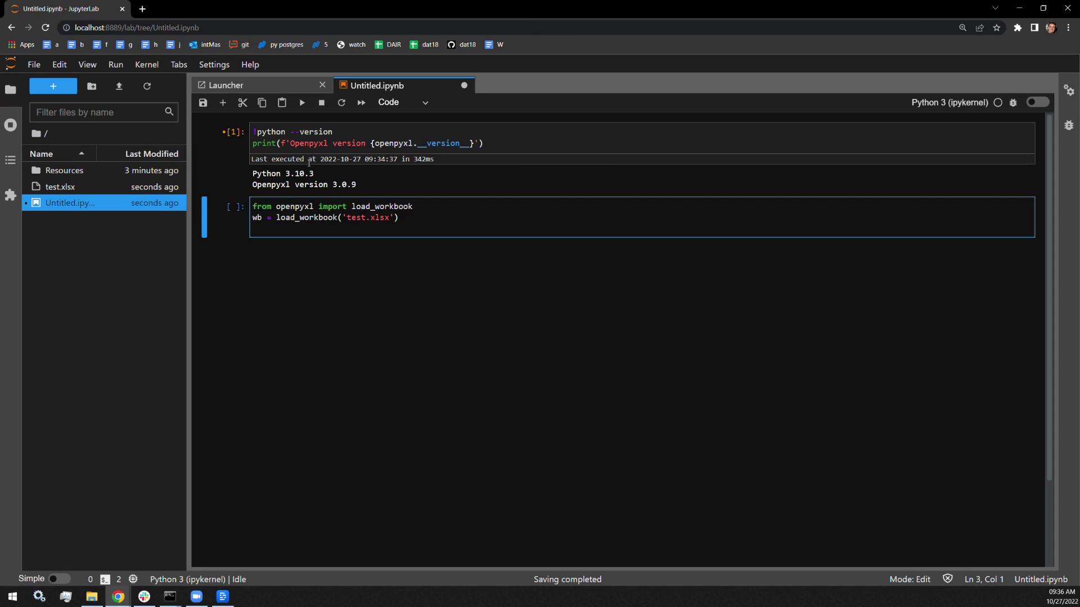
{"action": "type", "text": "ws = w"}
{"action": "type", "text": "b.active"}
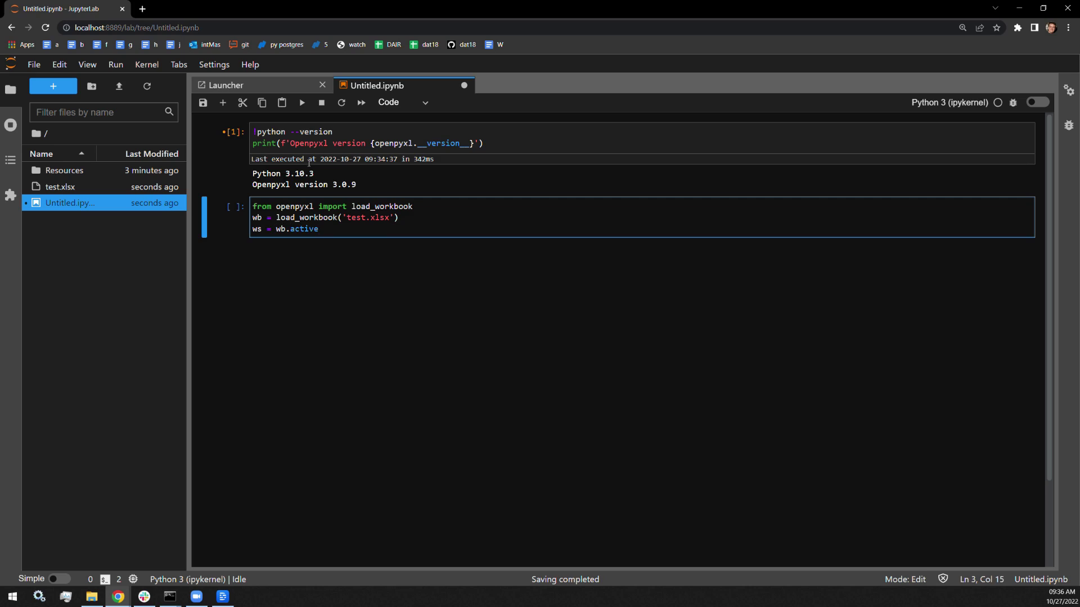
{"action": "key", "text": "shift+Return"}
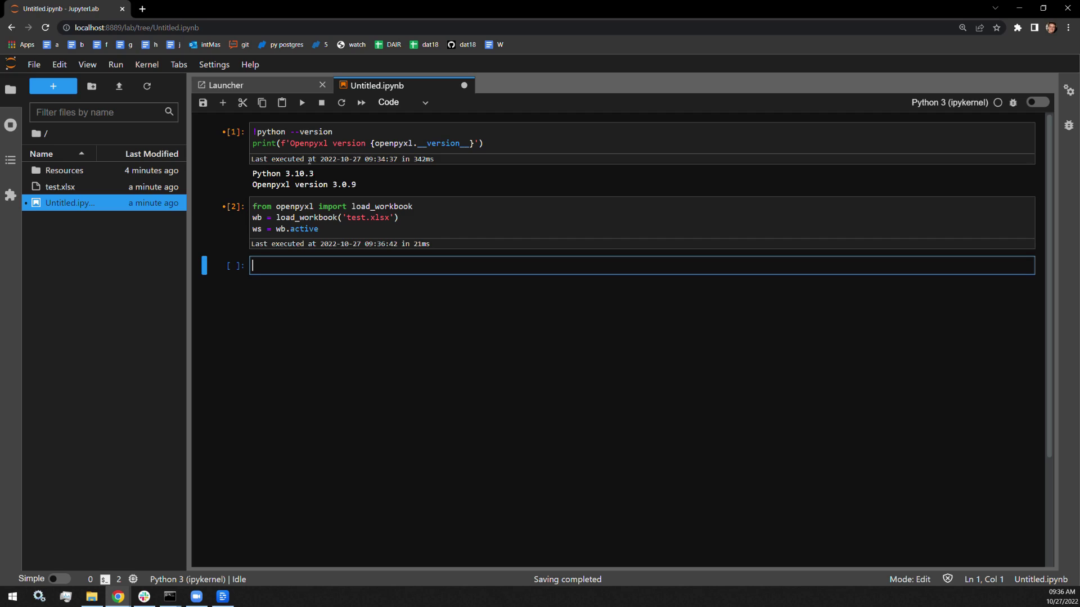
{"action": "type", "text": "ws.inse"}
{"action": "type", "text": "rt_"}
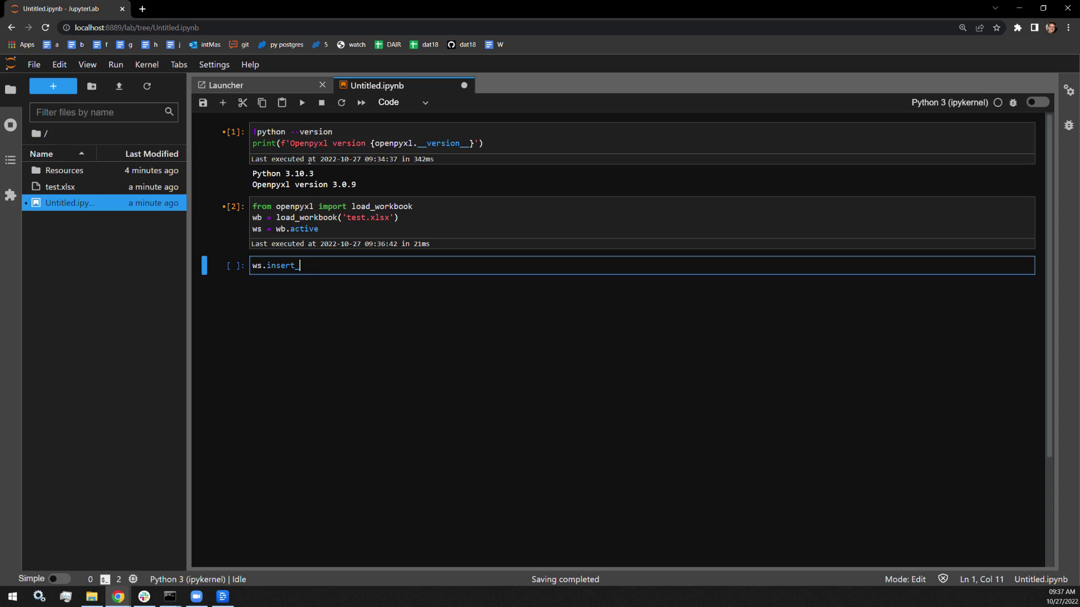
{"action": "type", "text": "cols()"}
Run ws.insert_cols(2) with wb.save('test.xlsx'), adding an empty column B
{"action": "key", "text": "Left"}
{"action": "key", "text": "shift+Tab"}
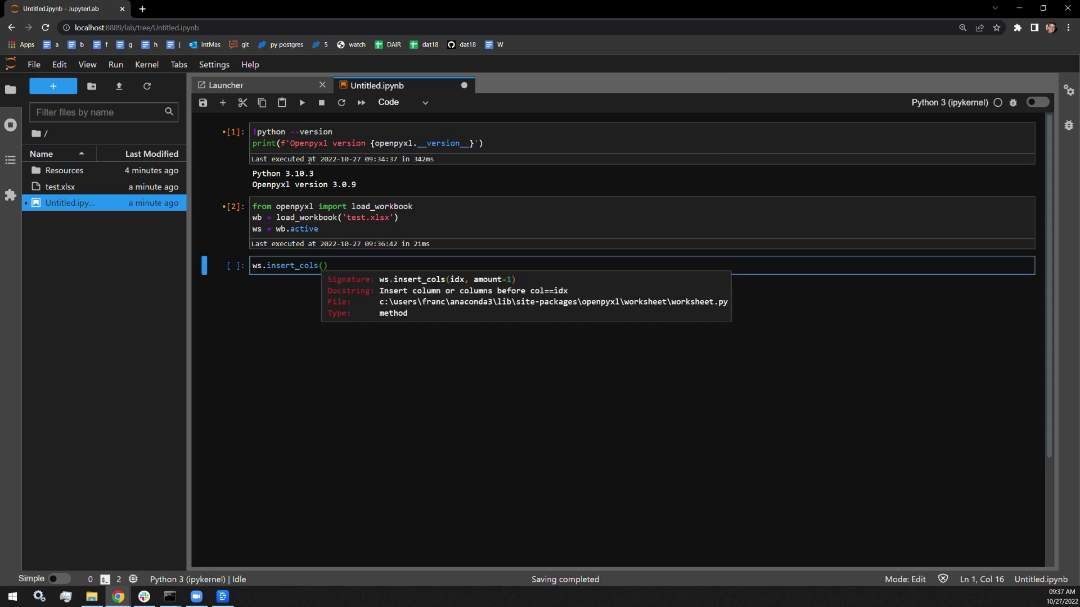
{"action": "key", "text": "Escape"}
{"action": "type", "text": "2"}
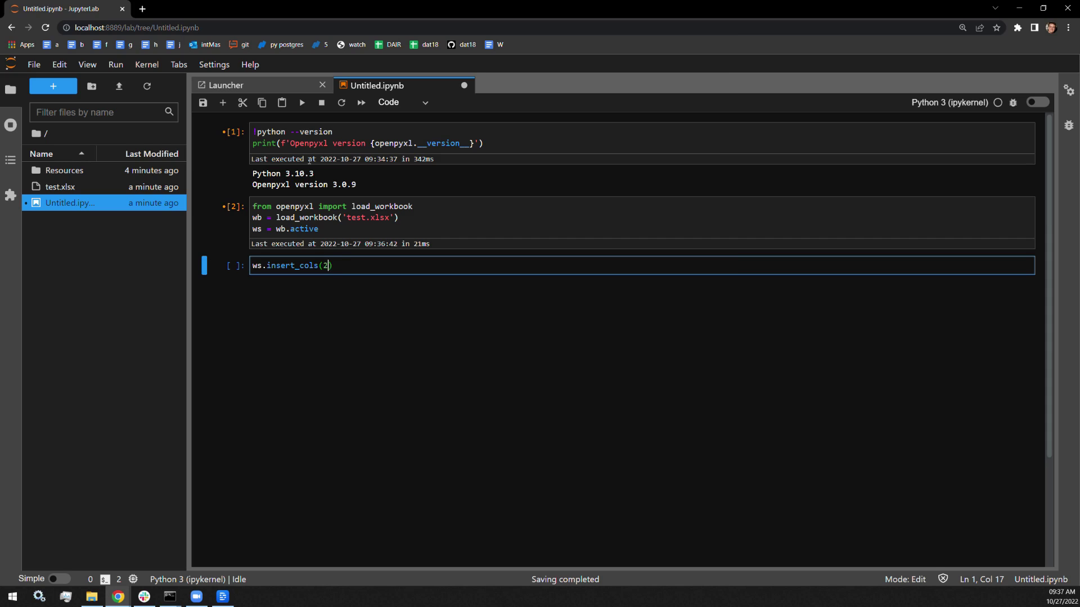
{"action": "key", "text": "End"}
{"action": "key", "text": "Return"}
{"action": "type", "text": "wb.save()"}
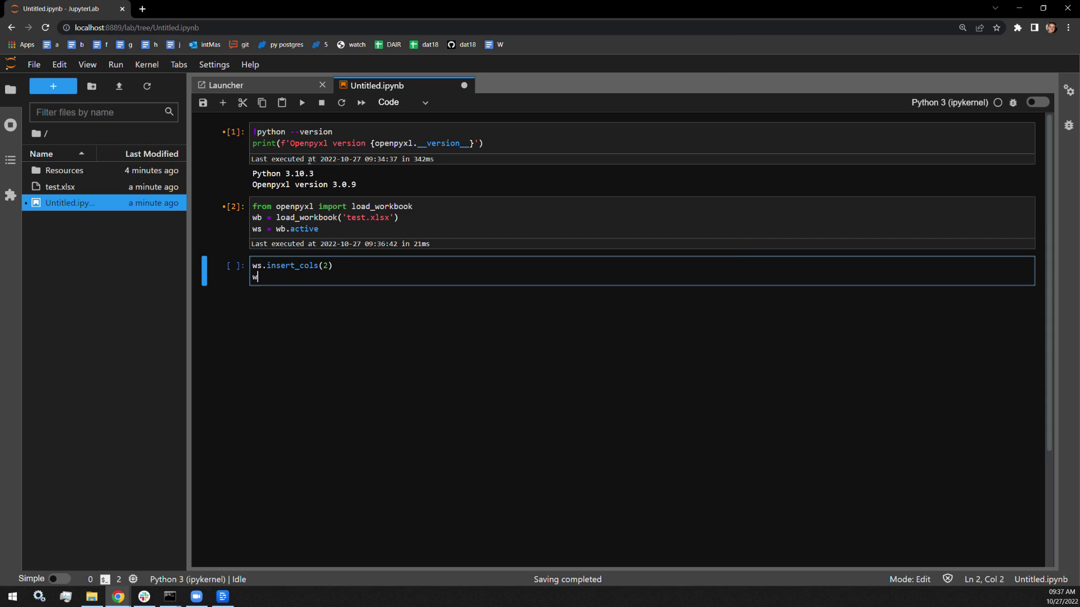
{"action": "key", "text": "Left"}
{"action": "type", "text": "'test"}
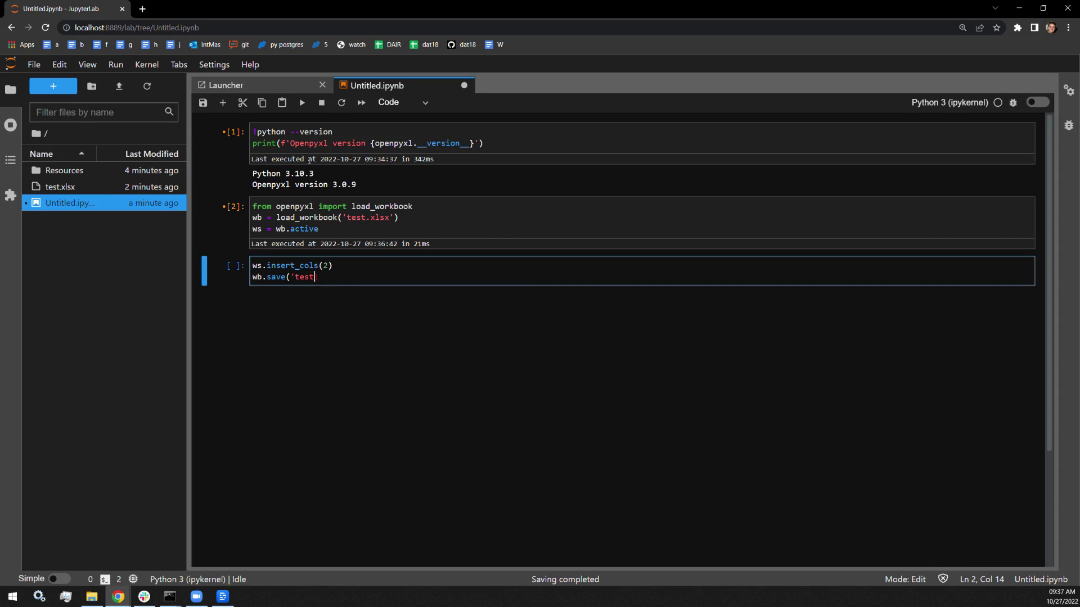
{"action": "type", "text": ".xlsx"}
{"action": "key", "text": "Return"}
{"action": "key", "text": "BackSpace"}
{"action": "type", "text": "'"}
{"action": "key", "text": "shift+Return"}
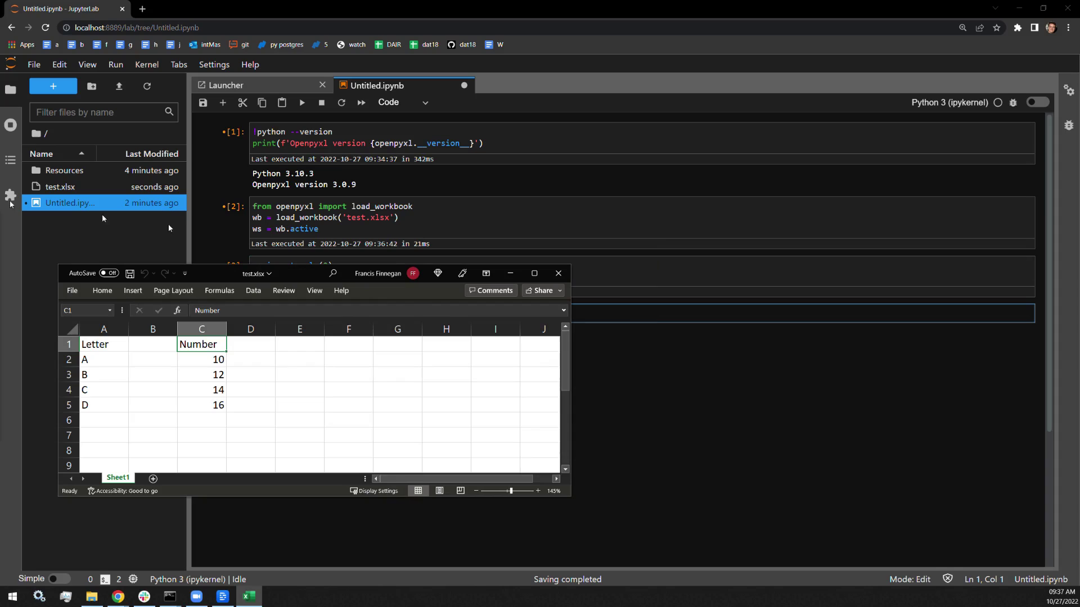
{"action": "left_click", "coordinate": [153, 330]}
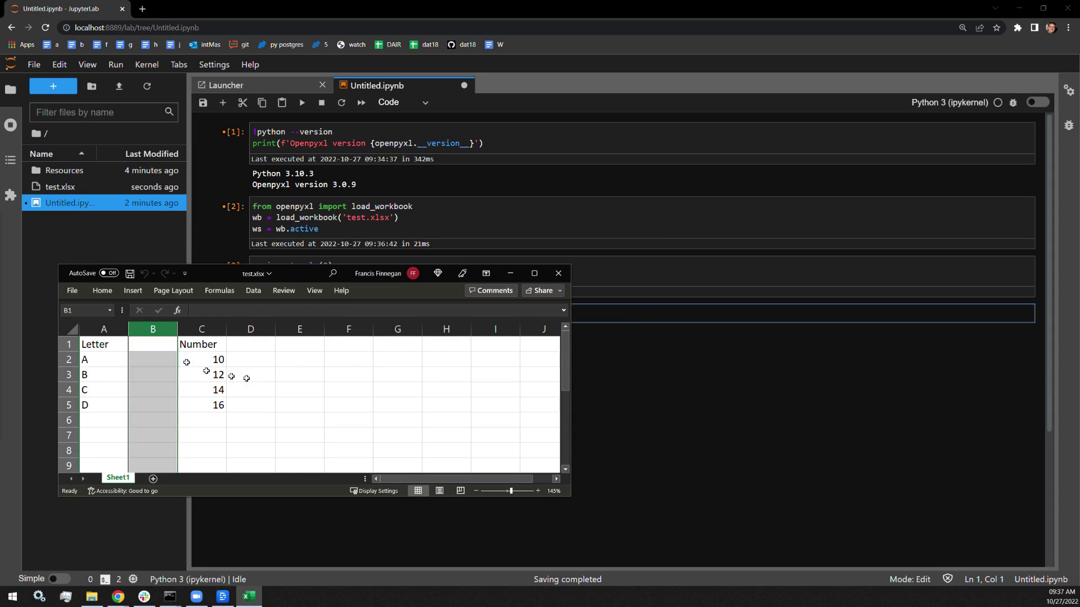
{"action": "left_click", "coordinate": [557, 273]}
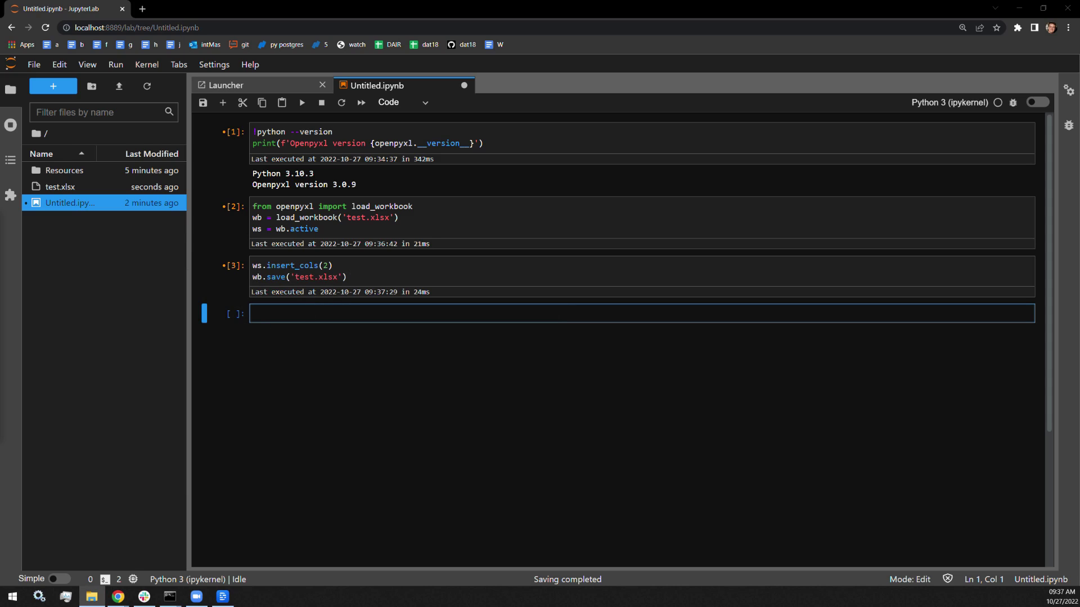
{"action": "type", "text": "ws."}
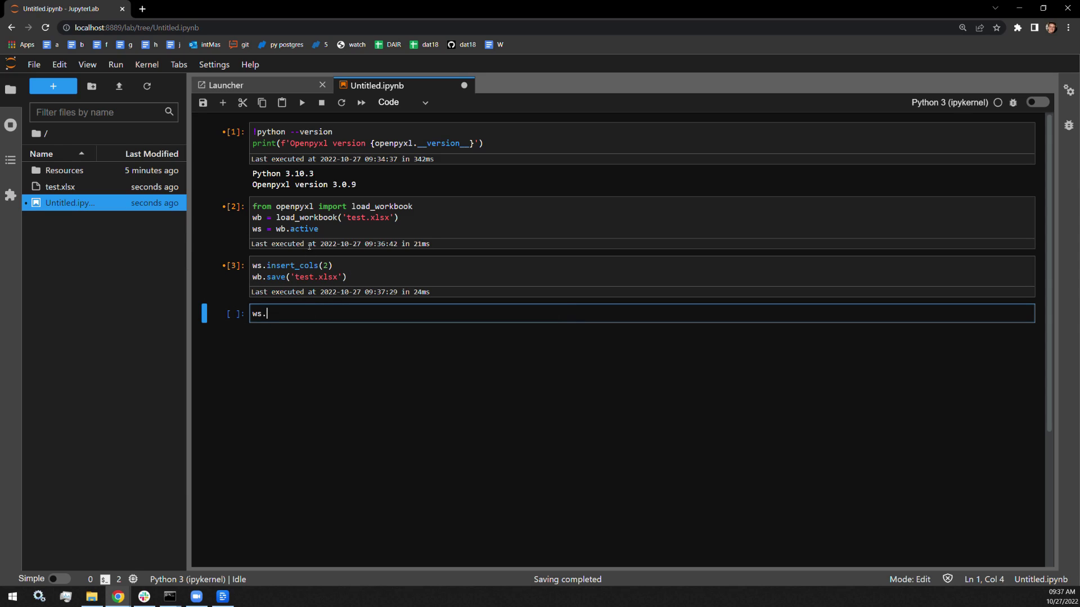
{"action": "type", "text": "insert_col"}
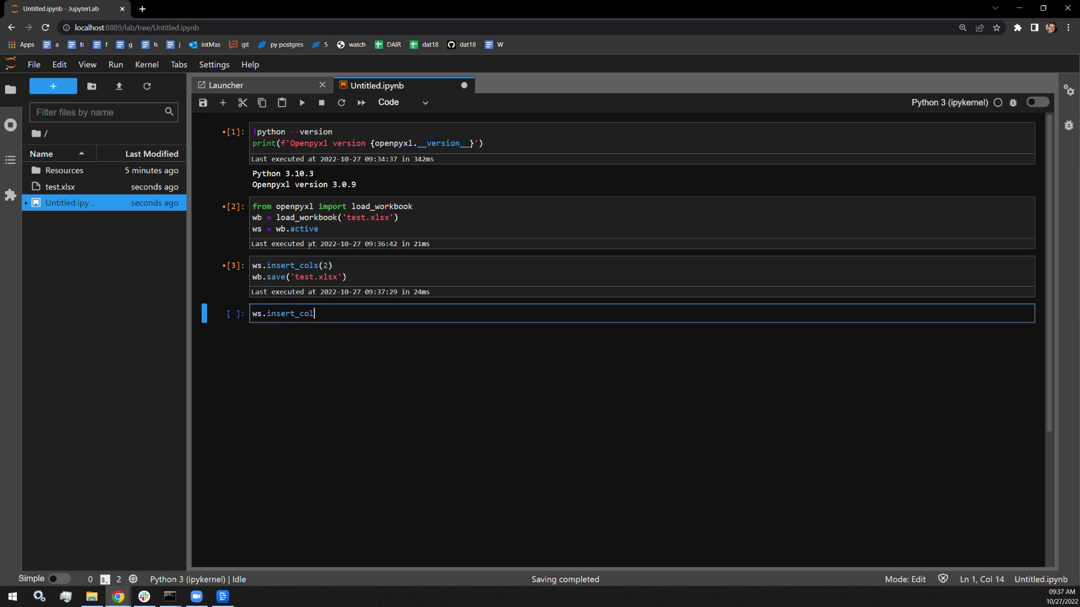
{"action": "type", "text": "s("}
{"action": "type", "text": ")"}
Write ws.insert_cols(2, 5) in the new cell, checking its signature help
{"action": "key", "text": "Left"}
{"action": "key", "text": "shift+Tab"}
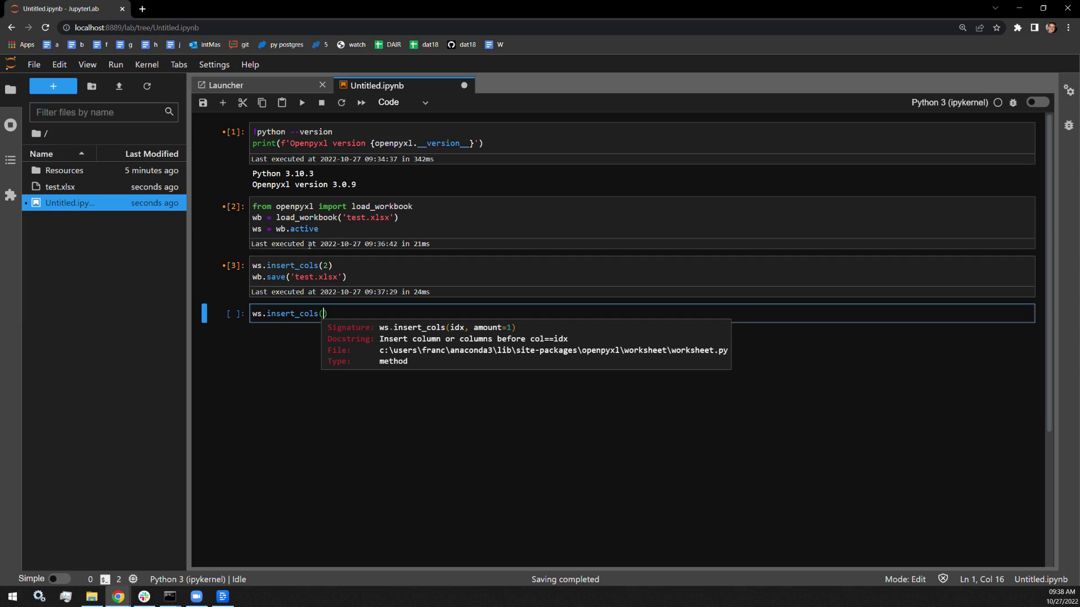
{"action": "type", "text": "2, "}
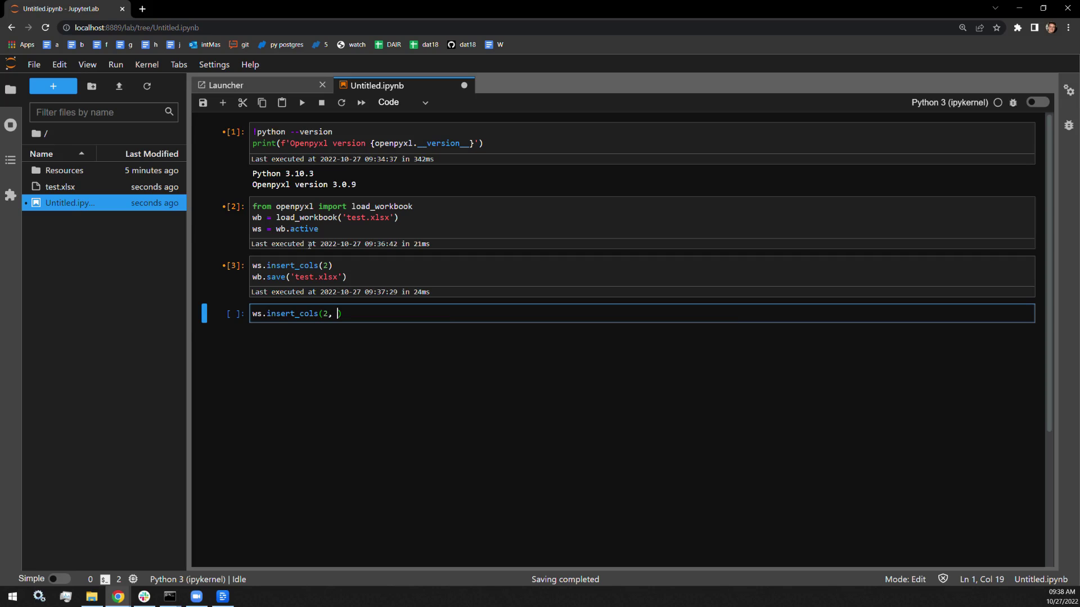
{"action": "type", "text": "5"}
{"action": "left_click", "coordinate": [363, 278]}
Copy the wb.save('test.xlsx') line into the insert_cols(2, 5) cell as line 2
{"action": "key", "text": "shift+Home"}
{"action": "key", "text": "ctrl+c"}
{"action": "left_click", "coordinate": [380, 318]}
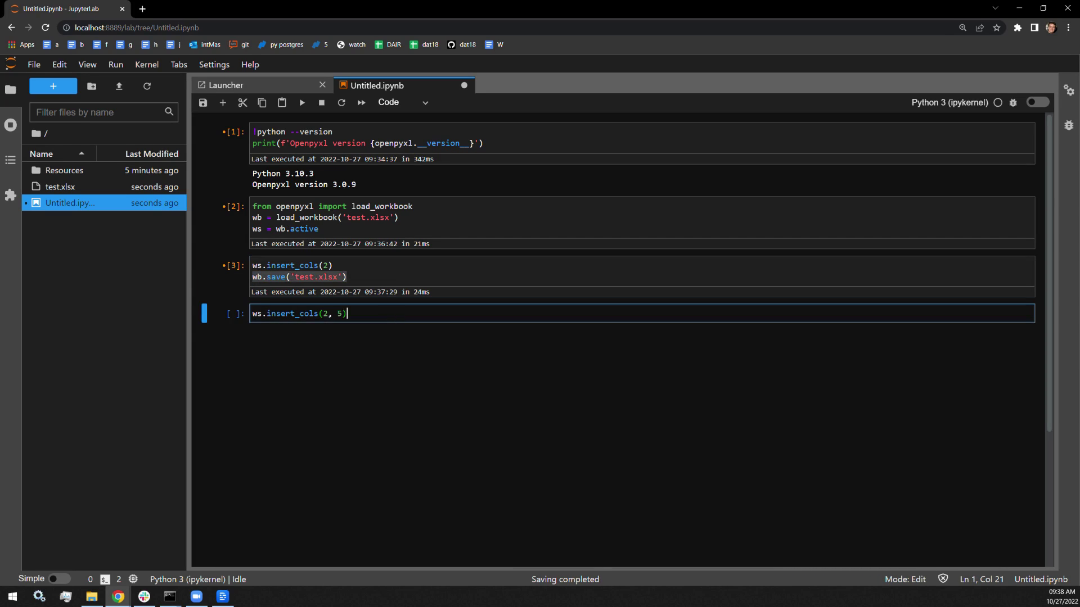
{"action": "key", "text": "Return"}
{"action": "key", "text": "ctrl+v"}
Run the five-column insert, then check empty columns B–G in Excel and close it
{"action": "key", "text": "shift+Return"}
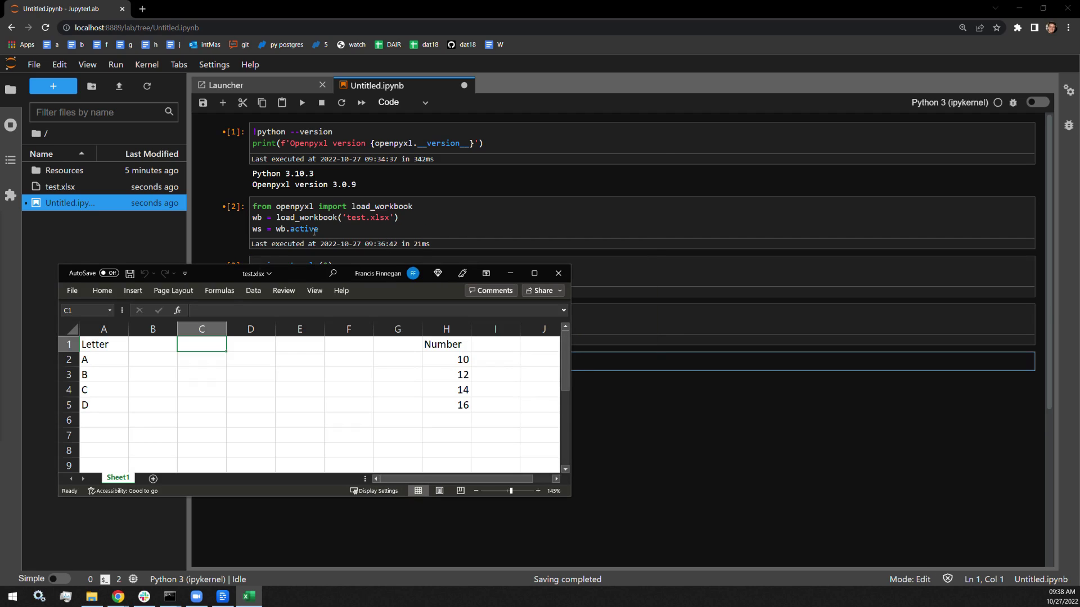
{"action": "left_click_drag", "start_coordinate": [153, 330], "coordinate": [397, 333]}
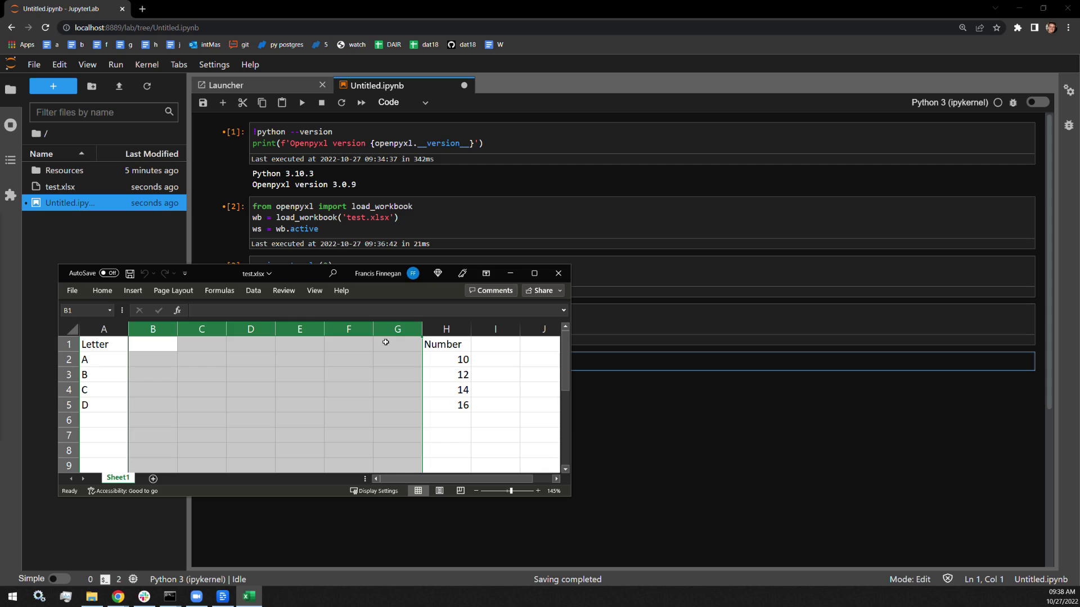
{"action": "left_click", "coordinate": [555, 275]}
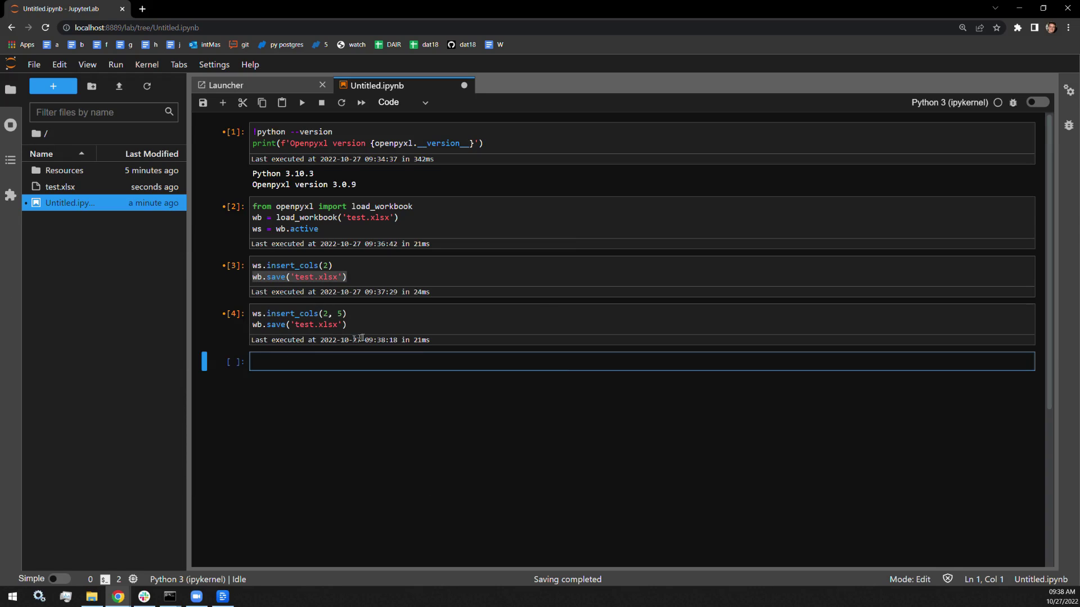
Run a new cell with ws.delete_cols(2) and wb.save('test.xlsx')
{"action": "left_click", "coordinate": [265, 326]}
{"action": "left_click", "coordinate": [590, 362]}
{"action": "key", "text": "Return"}
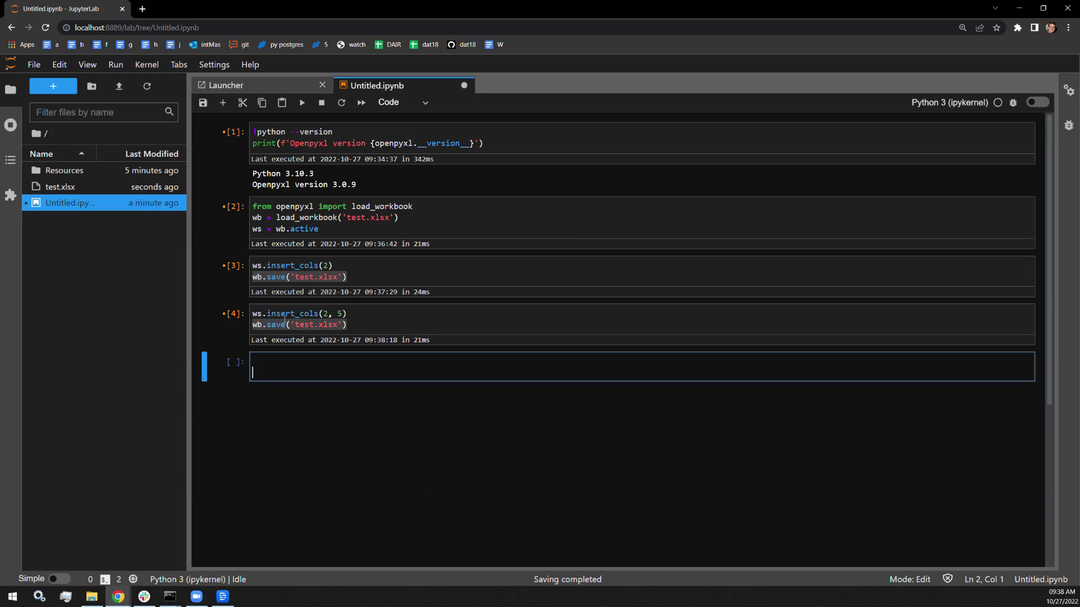
{"action": "key", "text": "ctrl+v"}
{"action": "key", "text": "Up"}
{"action": "type", "text": "ws.dele"}
{"action": "type", "text": "te_cols"}
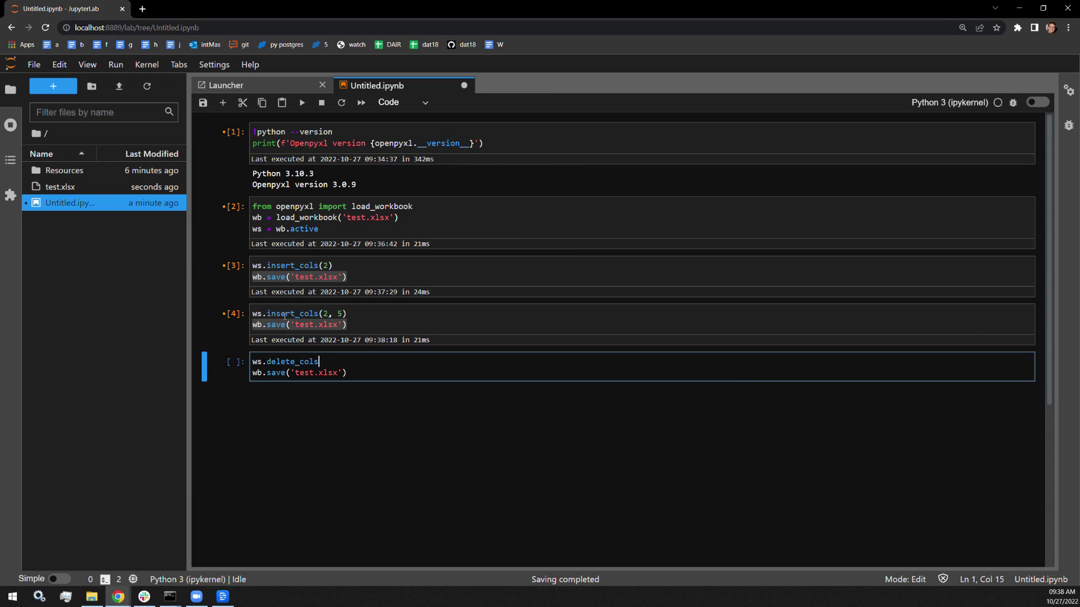
{"action": "type", "text": "()"}
{"action": "key", "text": "Left"}
{"action": "key", "text": "shift+Tab"}
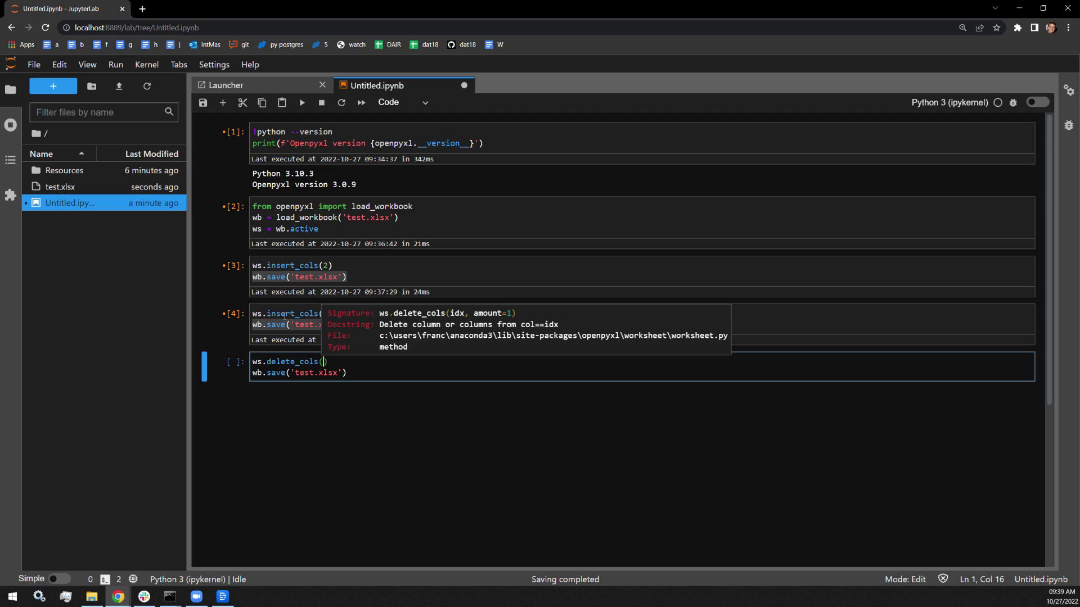
{"action": "type", "text": "2"}
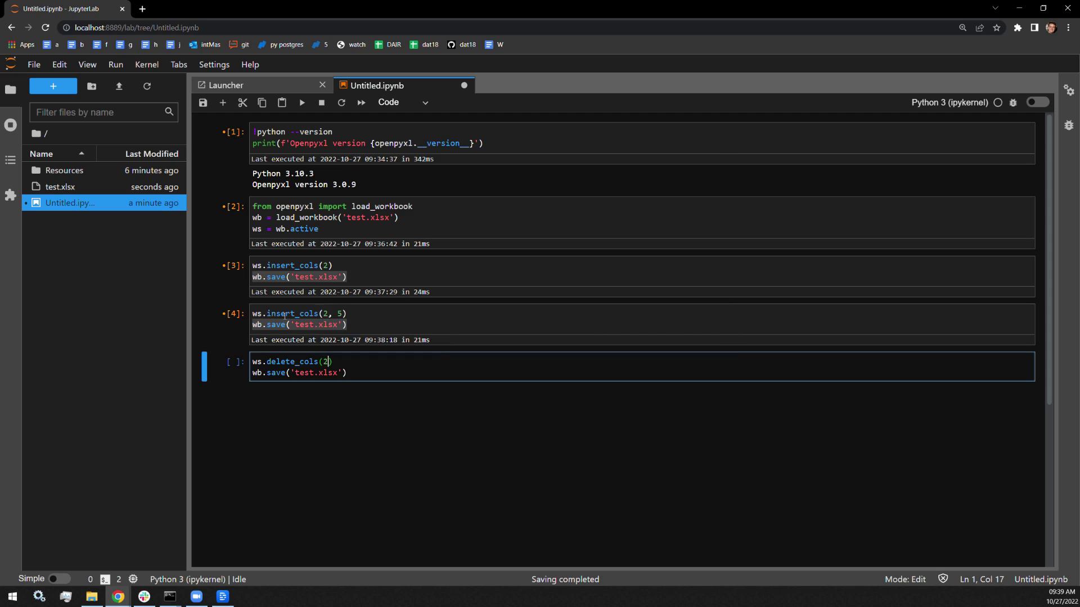
{"action": "key", "text": "shift+Return"}
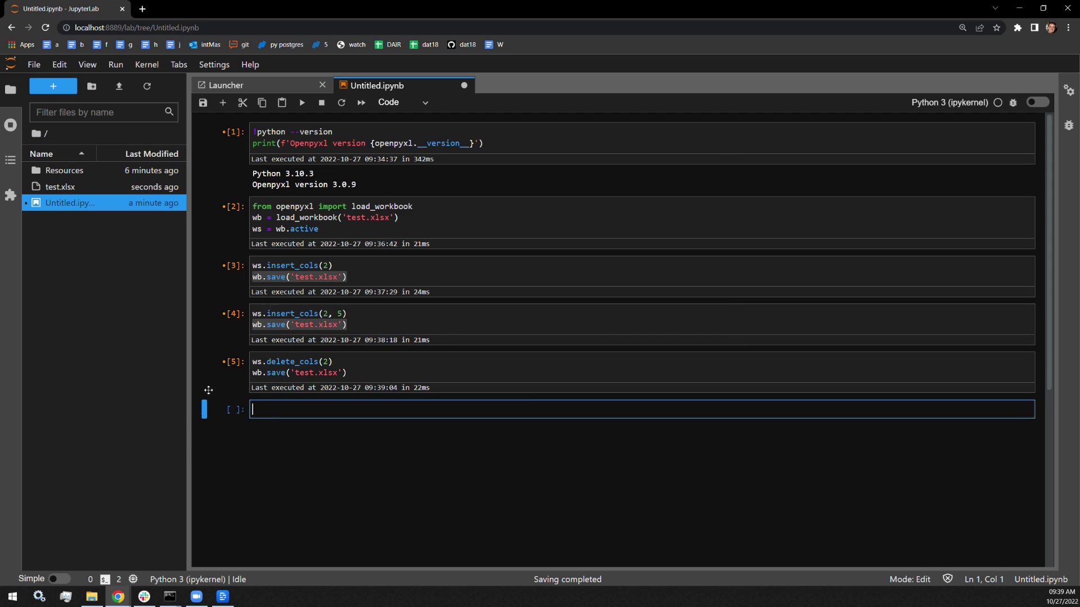
Open test.xlsx in Excel and select the remaining blank columns B–F
{"action": "left_click", "coordinate": [92, 597]}
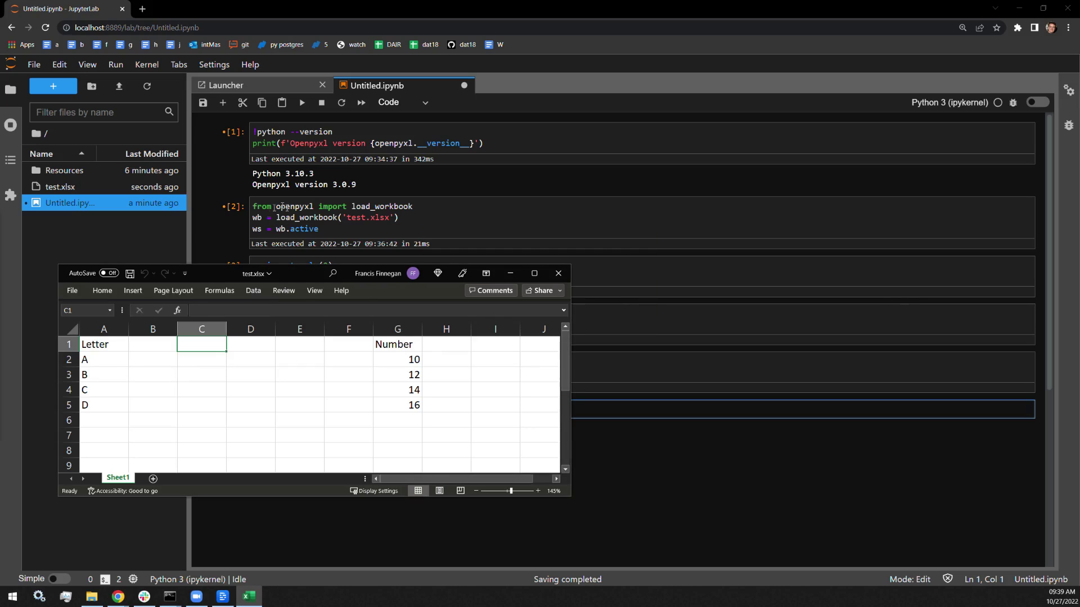
{"action": "left_click", "coordinate": [346, 328]}
{"action": "left_click_drag", "start_coordinate": [346, 329], "coordinate": [154, 330]}
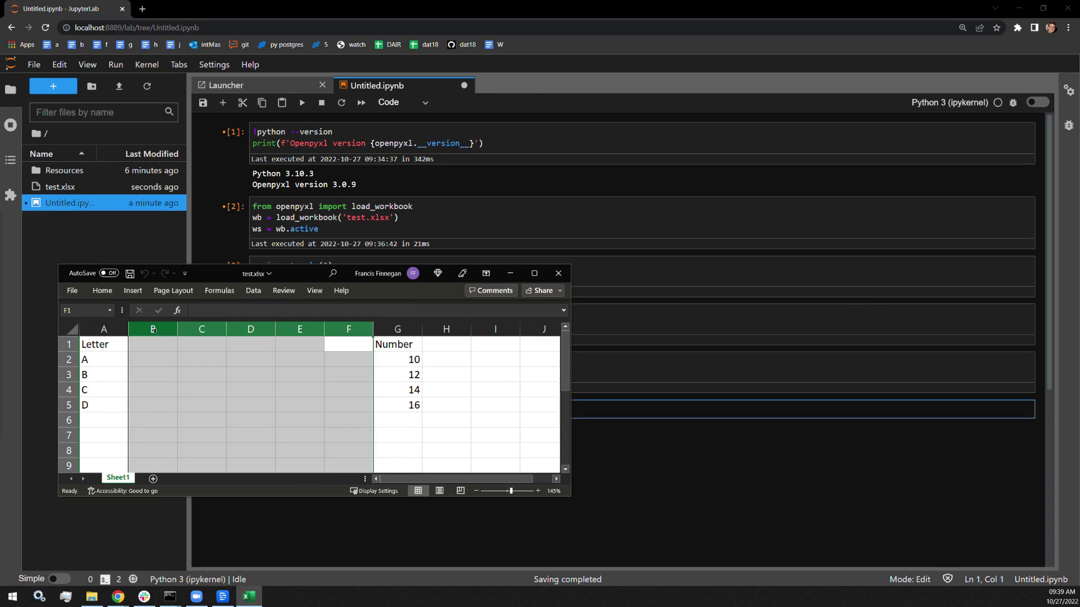
Copy the insert_cols(2, 5) code from cell [4] into the empty bottom cell
{"action": "left_click", "coordinate": [558, 273]}
{"action": "left_click", "coordinate": [355, 326]}
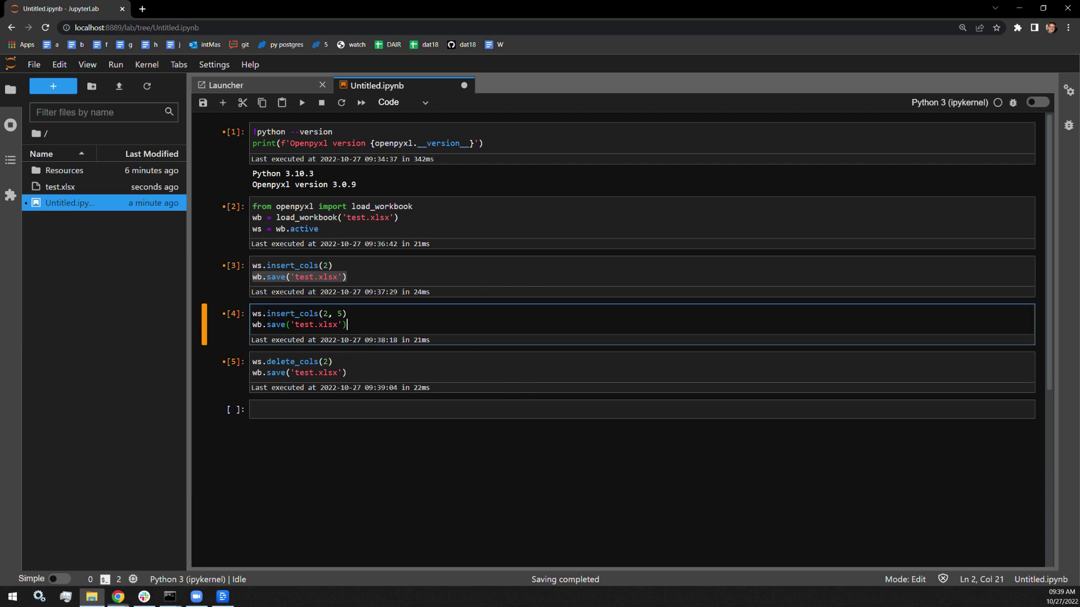
{"action": "triple_click", "coordinate": [367, 314]}
{"action": "key", "text": "ctrl+c"}
{"action": "left_click", "coordinate": [292, 409]}
{"action": "key", "text": "ctrl+v"}
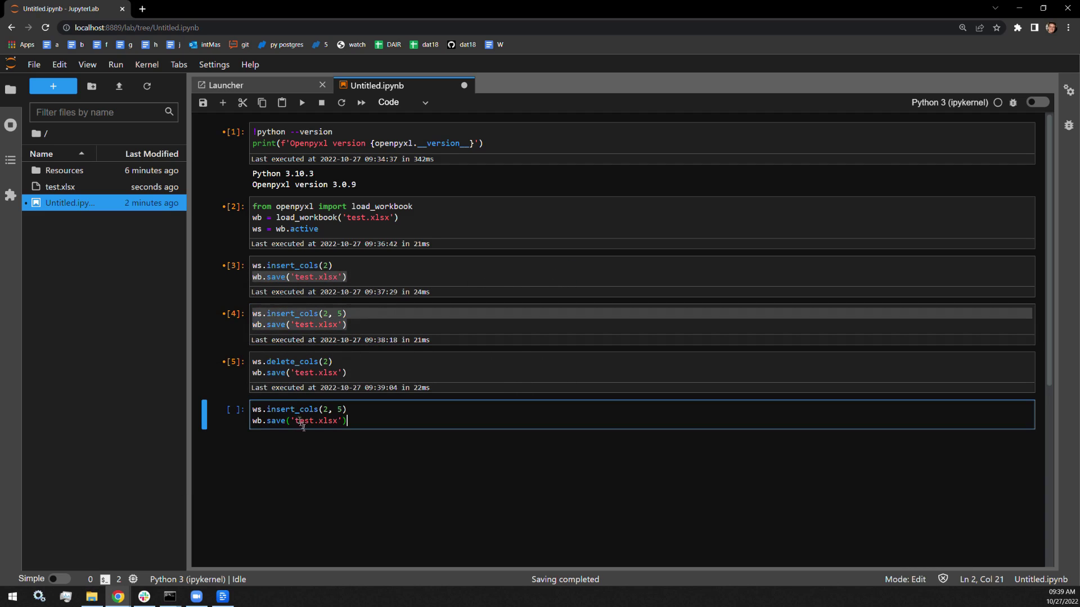
Change it to ws.delete_cols(2, 5), run it, and confirm Letter and Number are adjacent in Excel
{"action": "left_click_drag", "start_coordinate": [296, 410], "coordinate": [267, 409]}
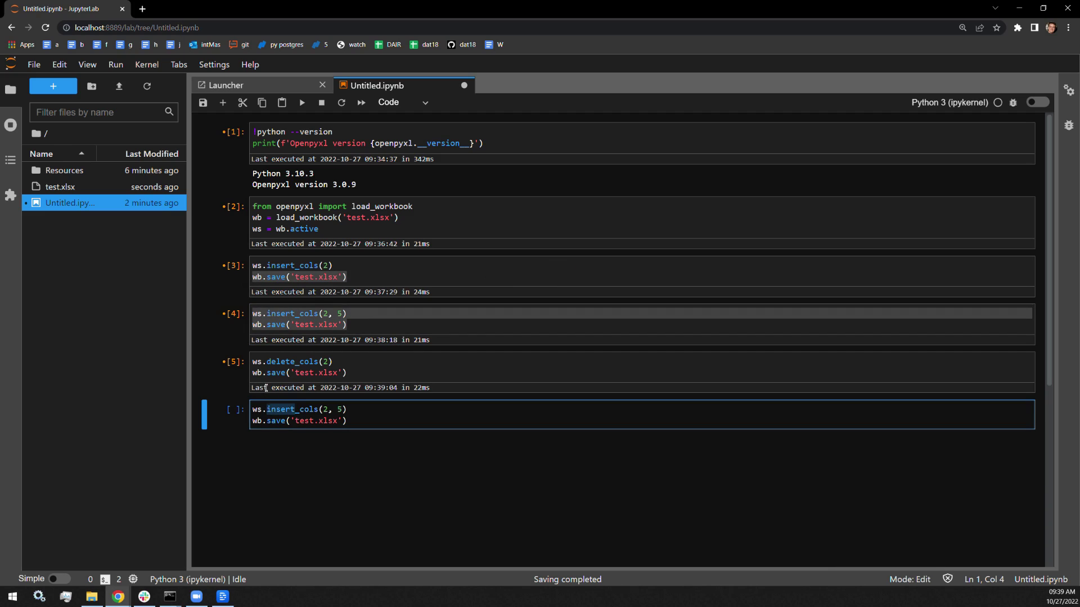
{"action": "type", "text": "delete"}
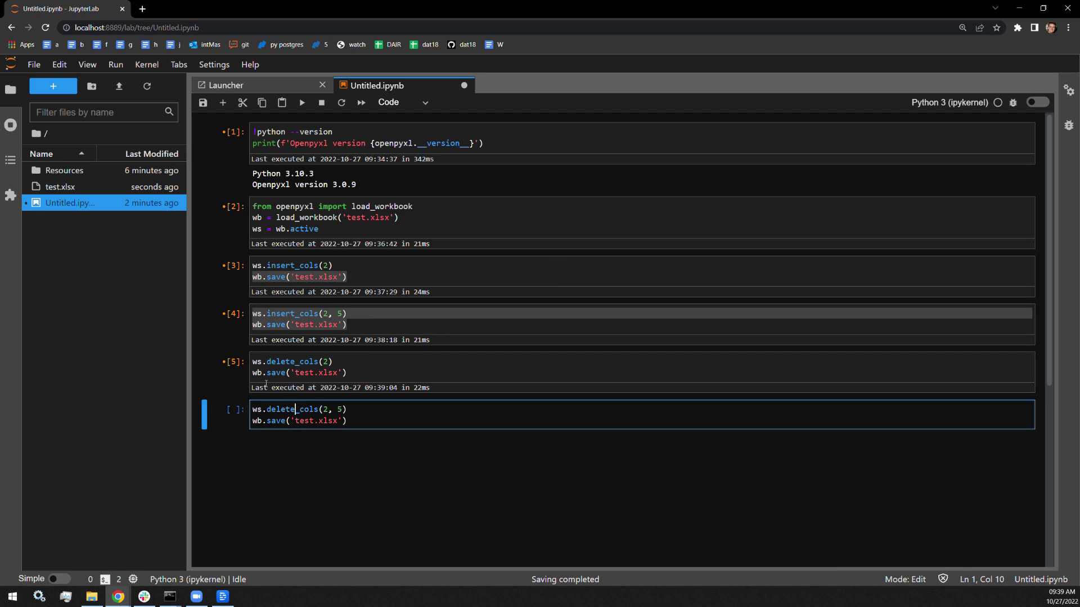
{"action": "key", "text": "shift+Return"}
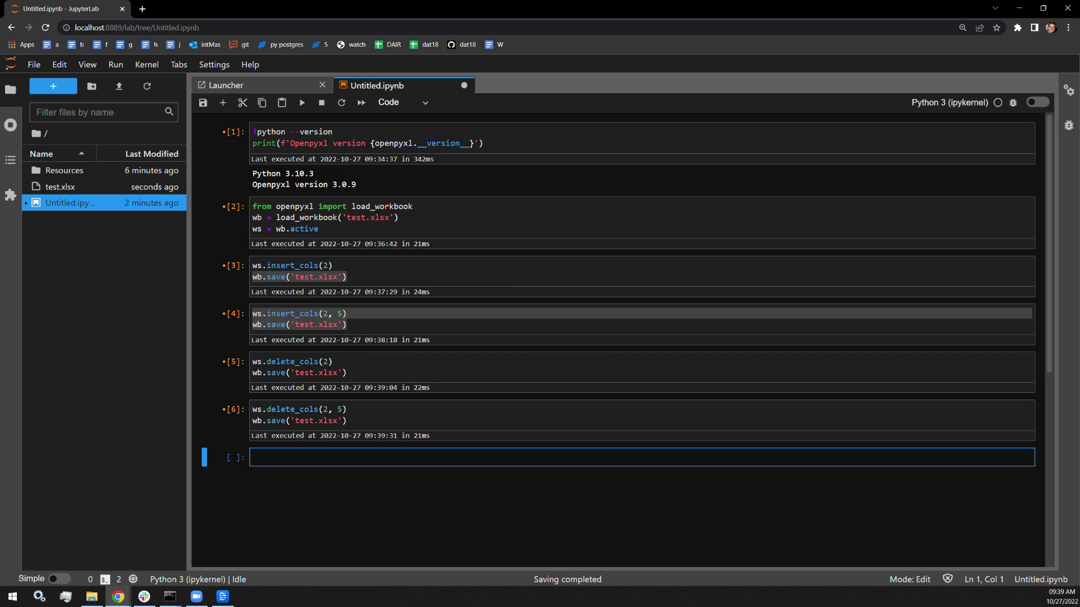
{"action": "key", "text": "alt+Tab"}
{"action": "key", "text": "Return"}
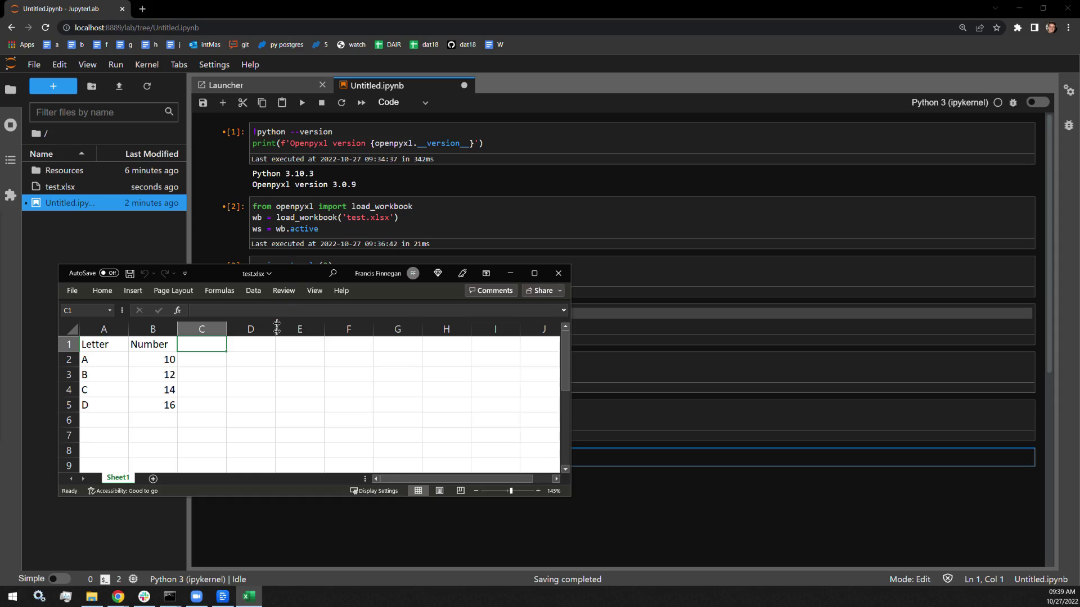
{"action": "left_click", "coordinate": [559, 273]}
{"action": "left_click", "coordinate": [363, 325]}
Paste the insert_cols(2, 5) code into a new cell and change it to insert_rows
{"action": "key", "text": "ctrl+a"}
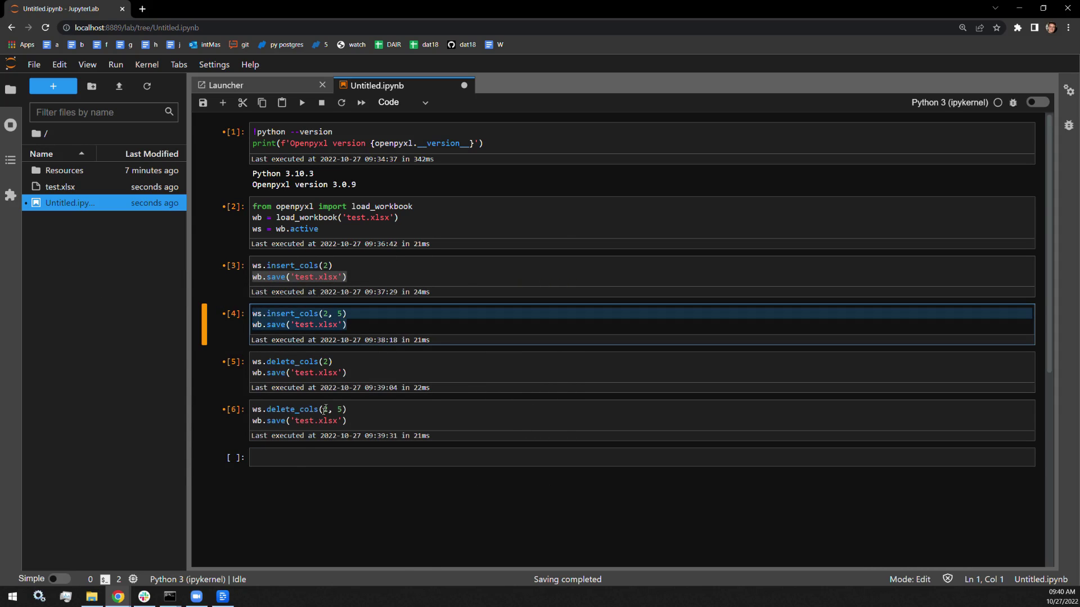
{"action": "key", "text": "ctrl+c"}
{"action": "left_click", "coordinate": [295, 458]}
{"action": "key", "text": "ctrl+v"}
{"action": "left_click", "coordinate": [316, 457]}
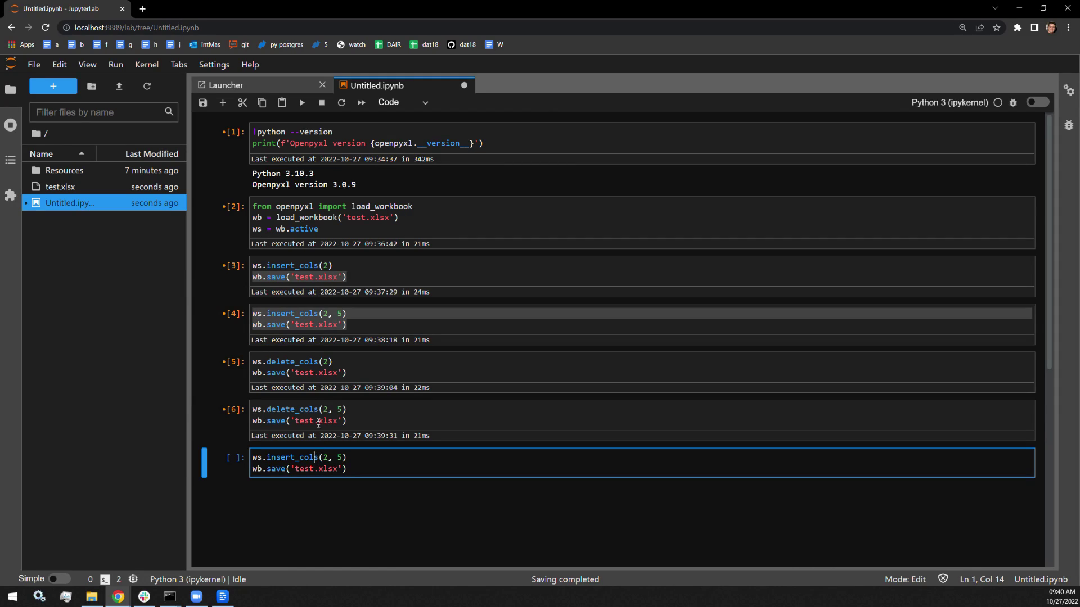
{"action": "key", "text": "BackSpace"}
{"action": "key", "text": "BackSpace"}
{"action": "key", "text": "BackSpace"}
{"action": "type", "text": "row"}
Run ws.insert_rows(2, 5) and check blank rows 2–6 in Excel before closing it
{"action": "key", "text": "shift+Return"}
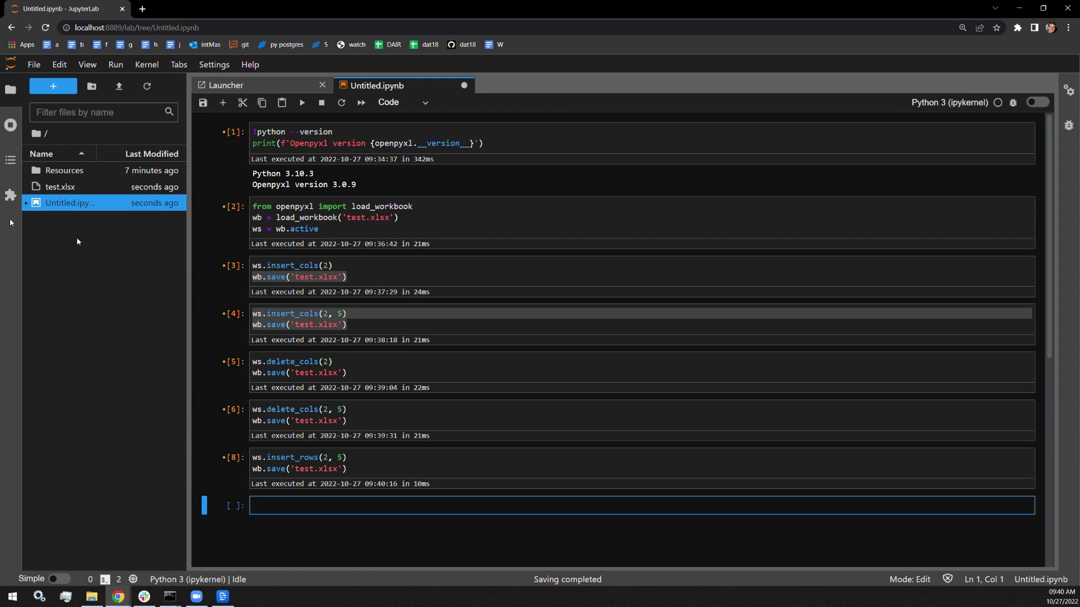
{"action": "left_click", "coordinate": [93, 597]}
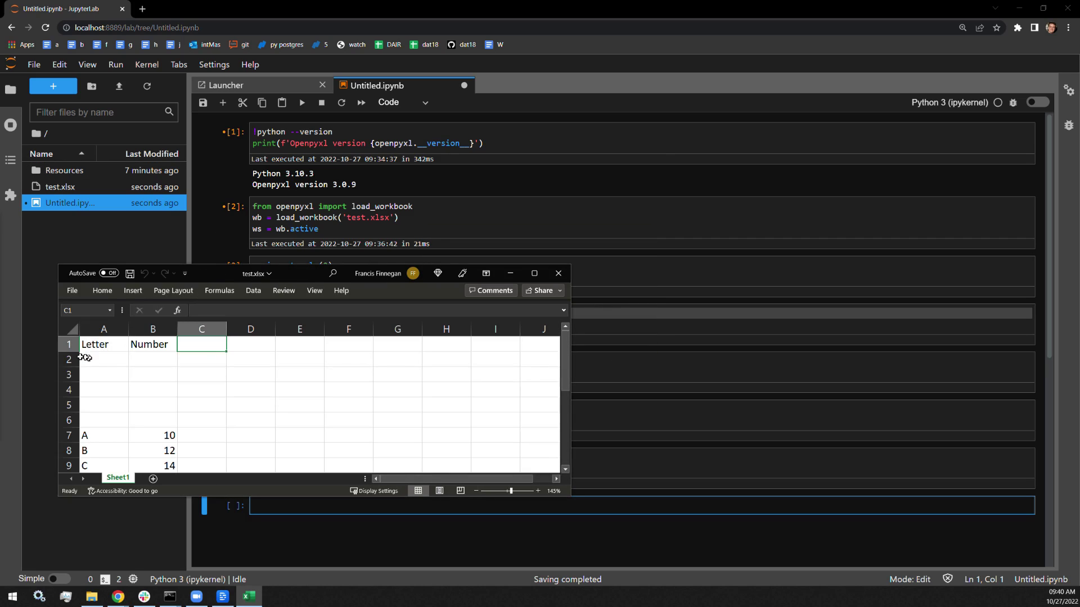
{"action": "left_click_drag", "start_coordinate": [69, 359], "coordinate": [68, 420]}
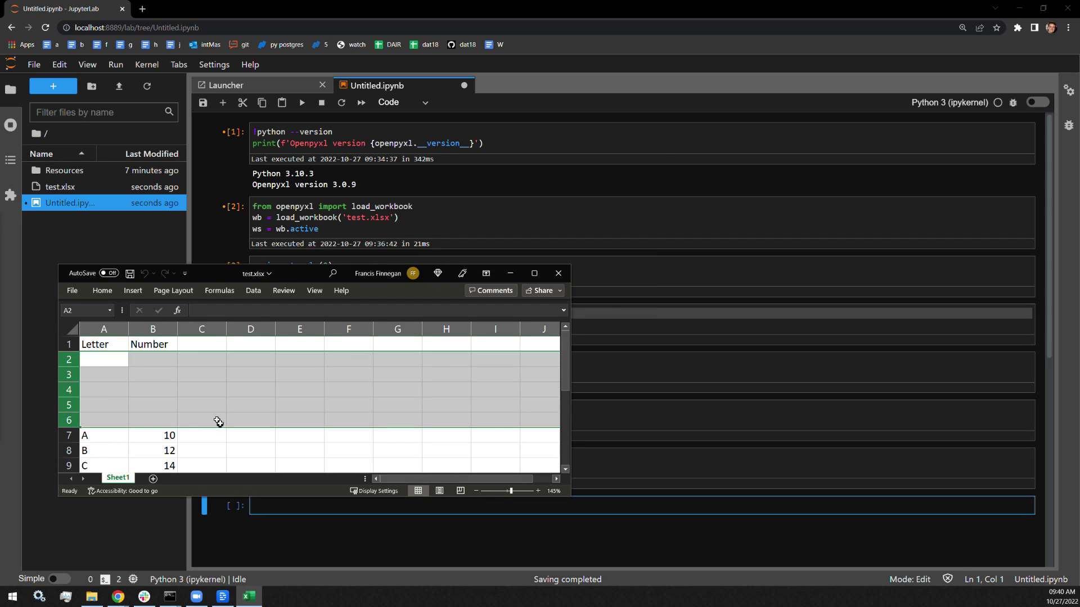
{"action": "left_click", "coordinate": [558, 273]}
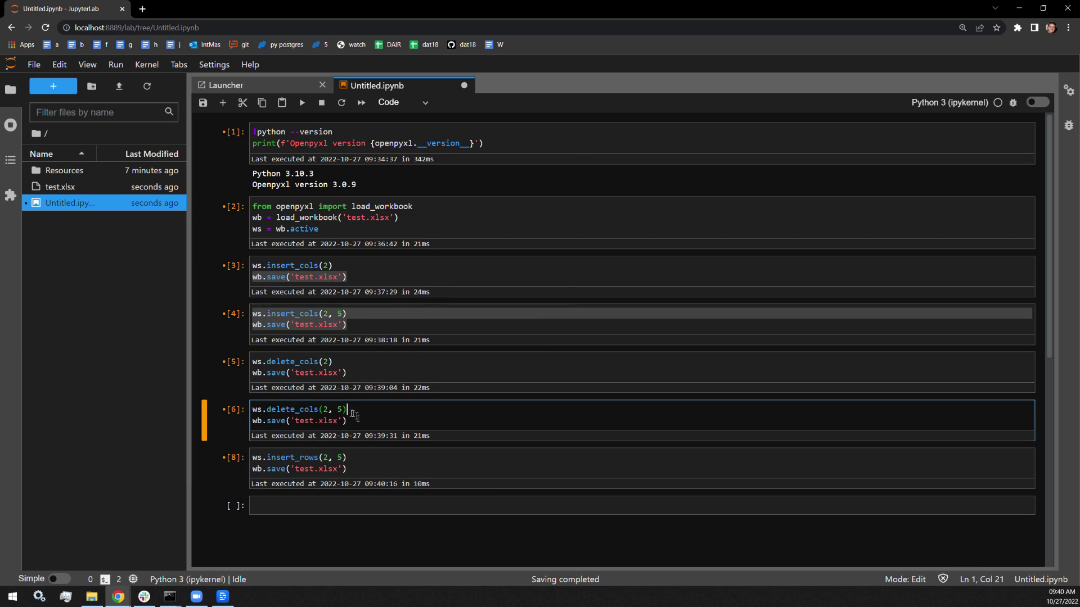
Copy delete_cols(2, 5) from cell [6] into a new cell and change it to delete_rows
{"action": "left_click", "coordinate": [350, 411]}
{"action": "left_click_drag", "start_coordinate": [354, 422], "coordinate": [252, 408]}
{"action": "key", "text": "ctrl+c"}
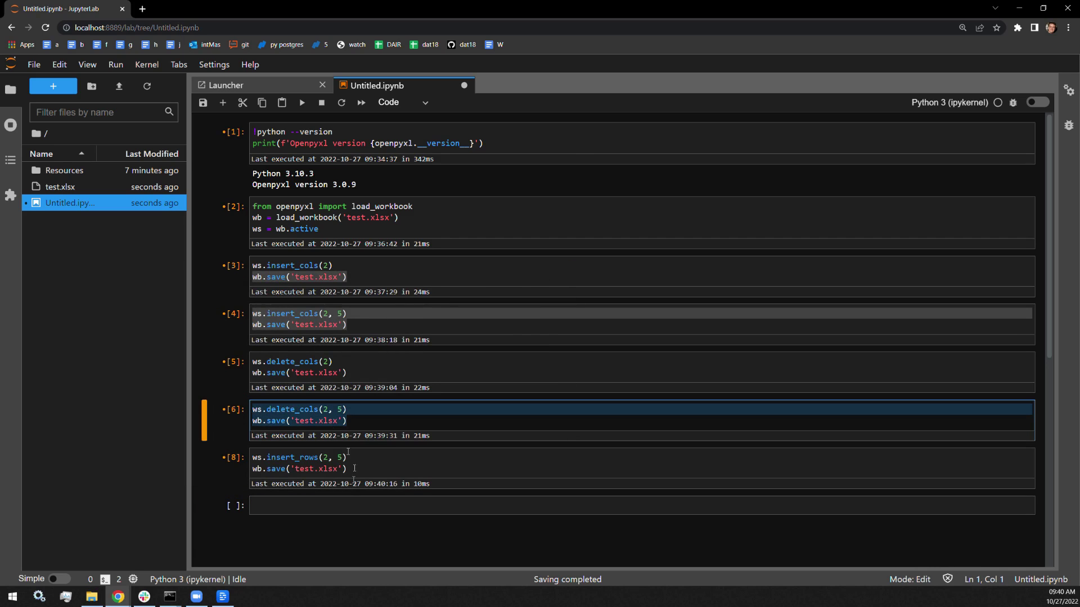
{"action": "left_click", "coordinate": [315, 507]}
{"action": "key", "text": "ctrl+v"}
{"action": "left_click", "coordinate": [316, 505]}
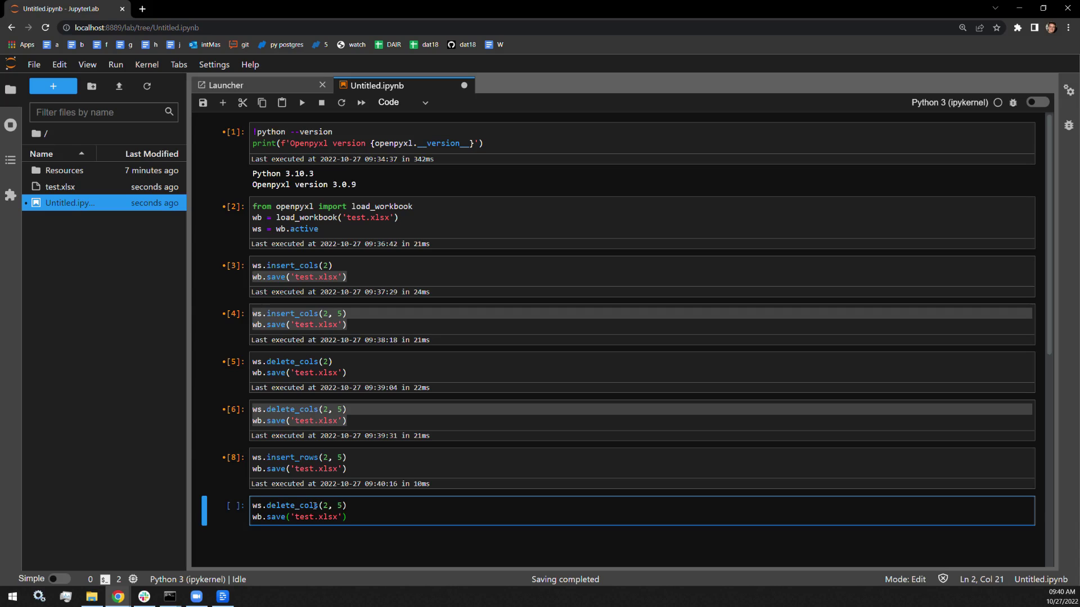
{"action": "key", "text": "BackSpace"}
{"action": "key", "text": "BackSpace"}
{"action": "key", "text": "BackSpace"}
{"action": "type", "text": "row"}
Run ws.delete_rows(2, 5) and verify the data sits under the header in Excel
{"action": "key", "text": "shift+Return"}
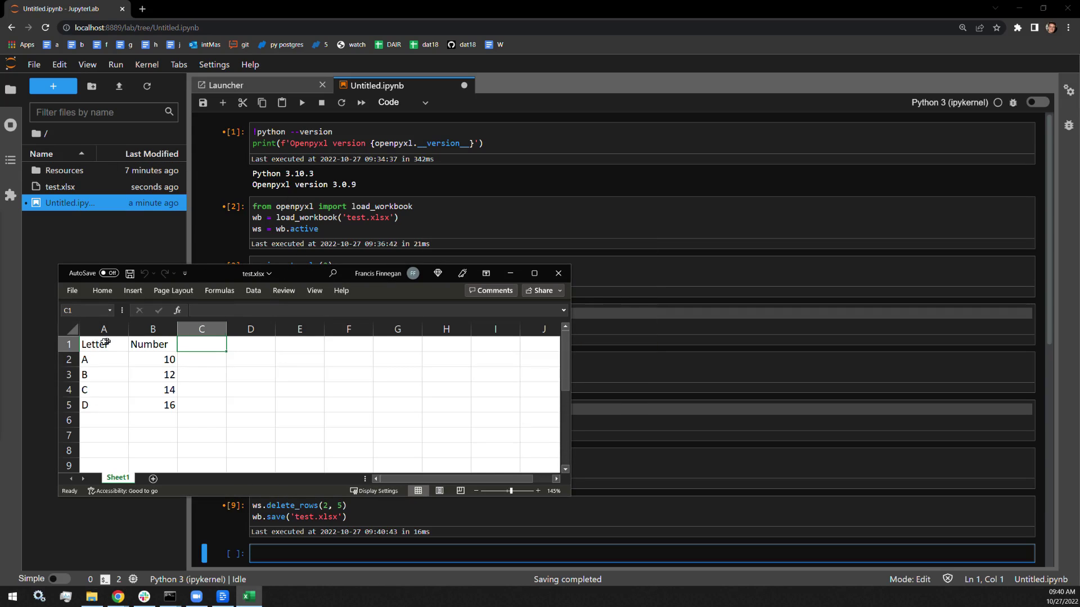
{"action": "left_click_drag", "start_coordinate": [94, 344], "coordinate": [134, 375]}
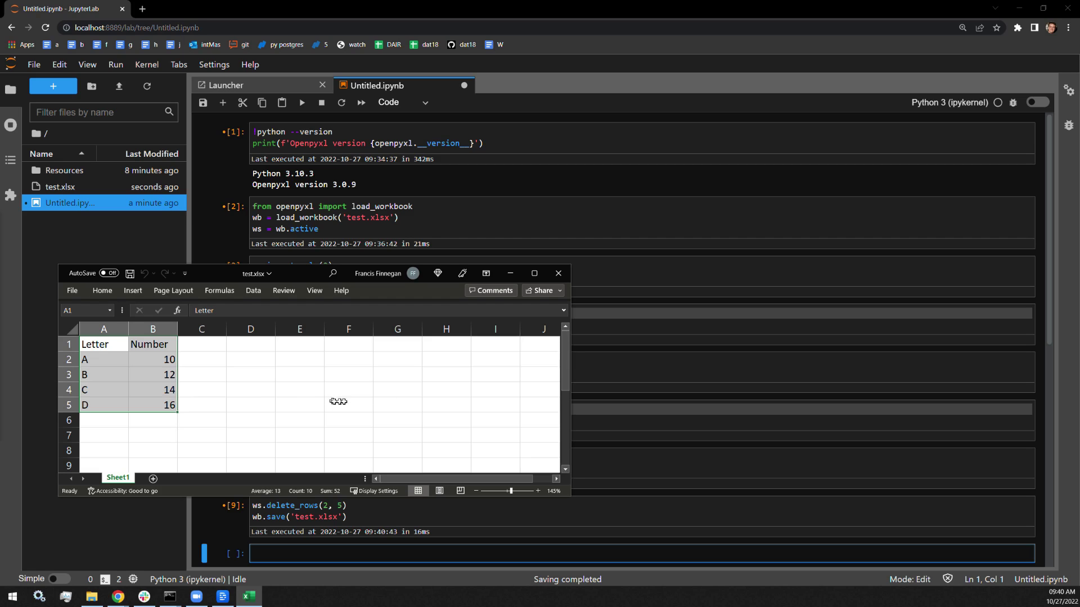
{"action": "left_click", "coordinate": [559, 274]}
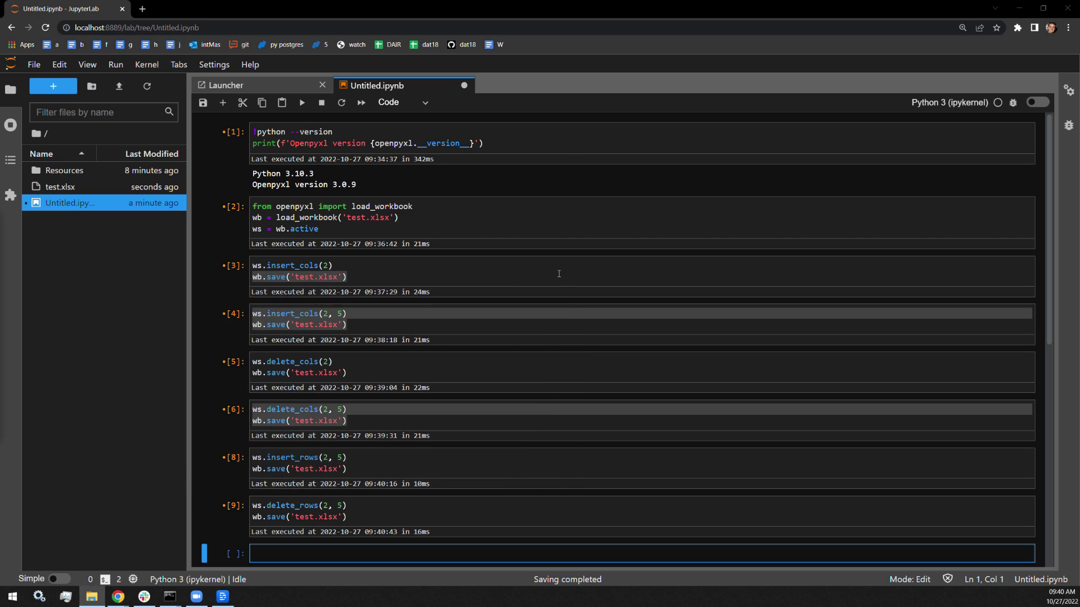
{"action": "left_click", "coordinate": [338, 267]}
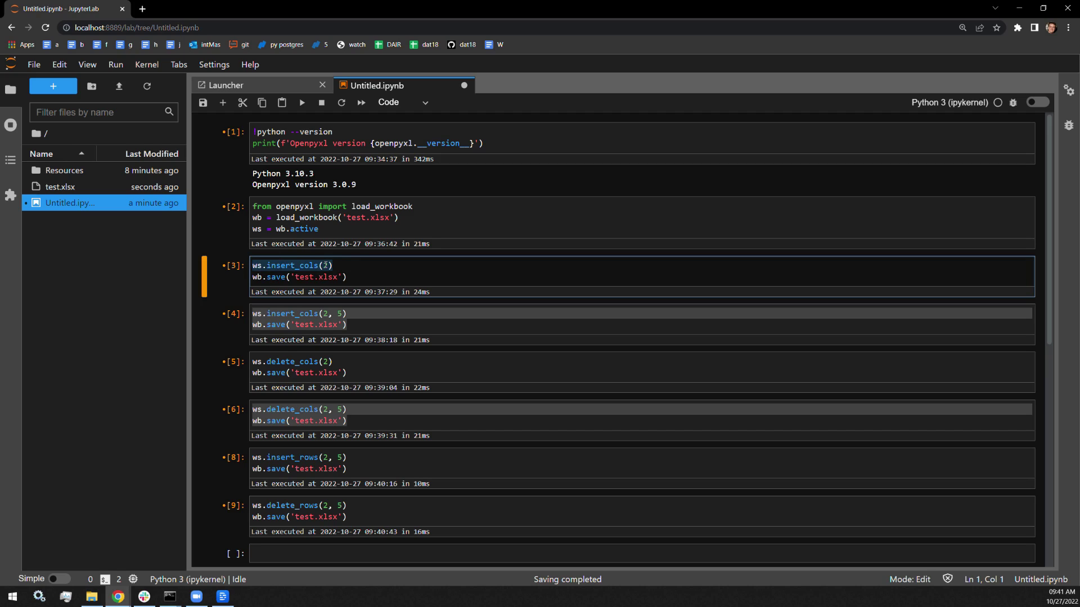
{"action": "left_click", "coordinate": [329, 371]}
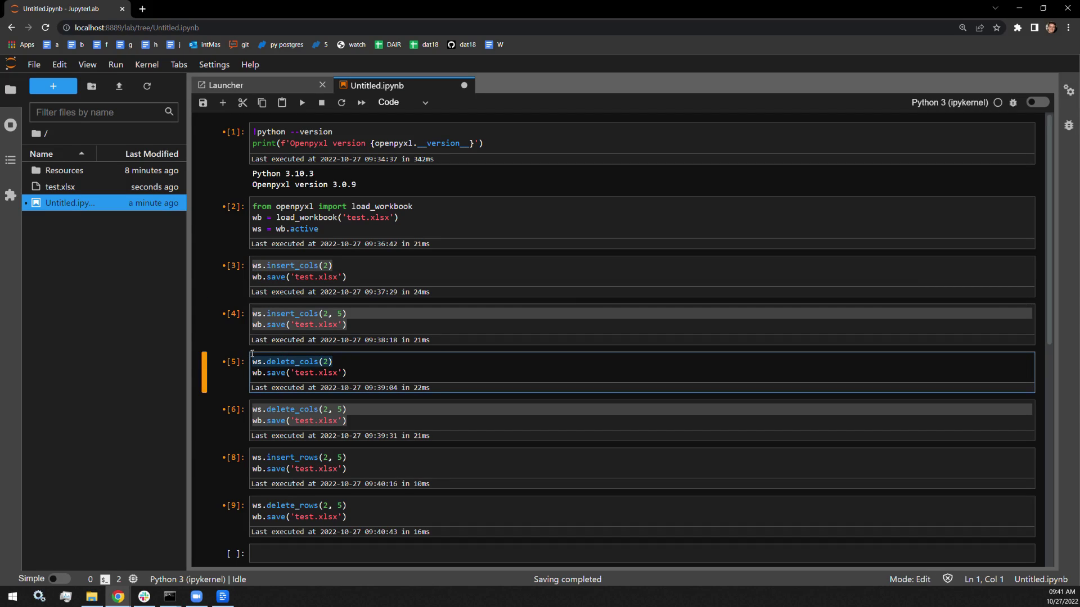